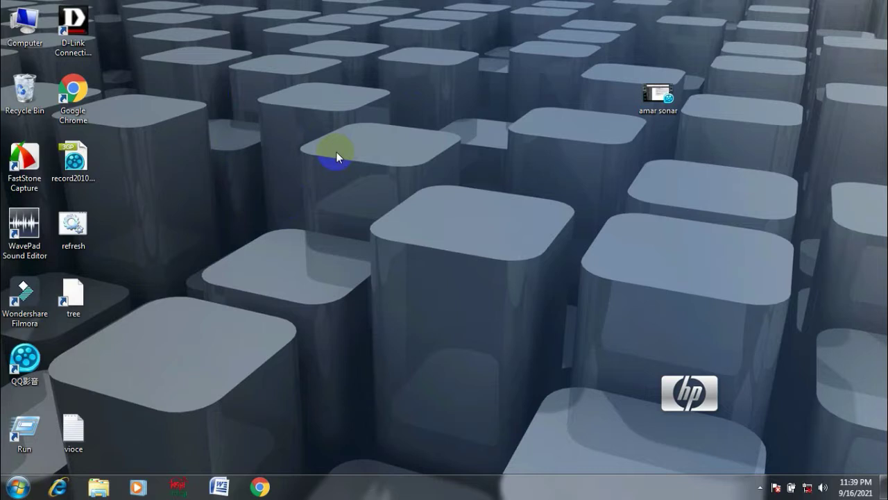
{"action": "right_click", "coordinate": [307, 172]}
{"action": "left_click", "coordinate": [332, 207]}
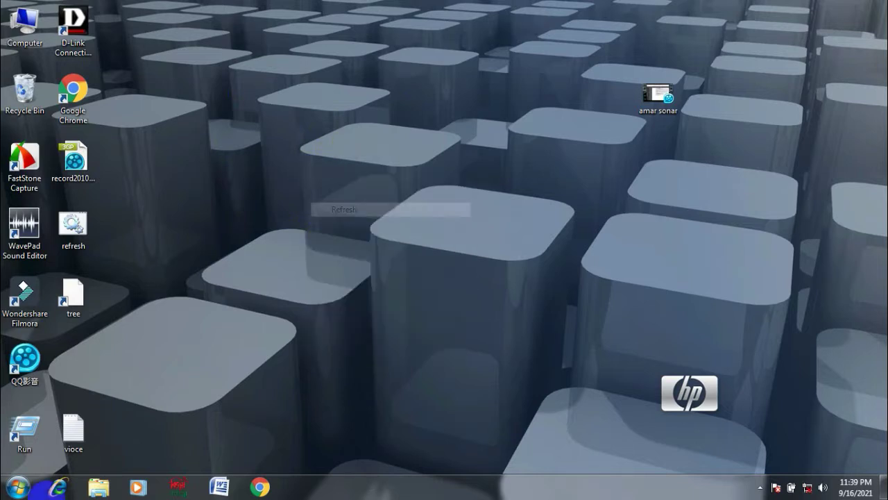
{"action": "left_click", "coordinate": [18, 487]}
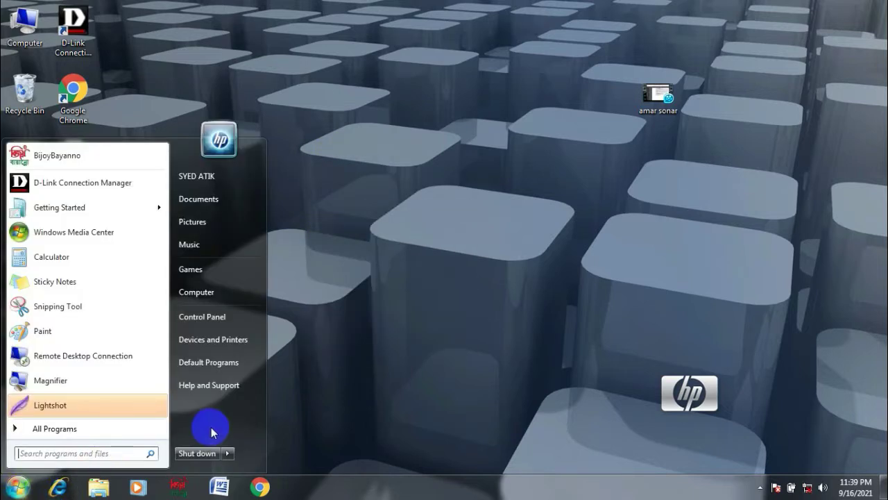
{"action": "left_click", "coordinate": [290, 239]}
{"action": "right_click", "coordinate": [365, 143]}
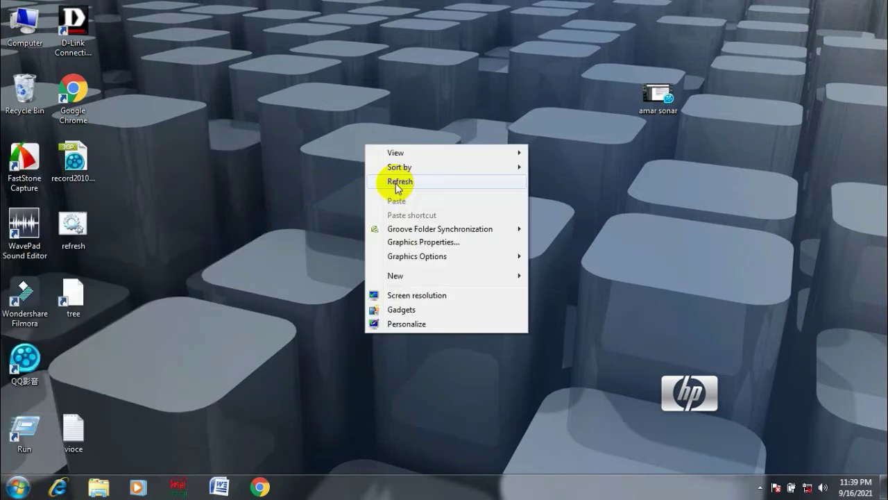
{"action": "left_click", "coordinate": [396, 183]}
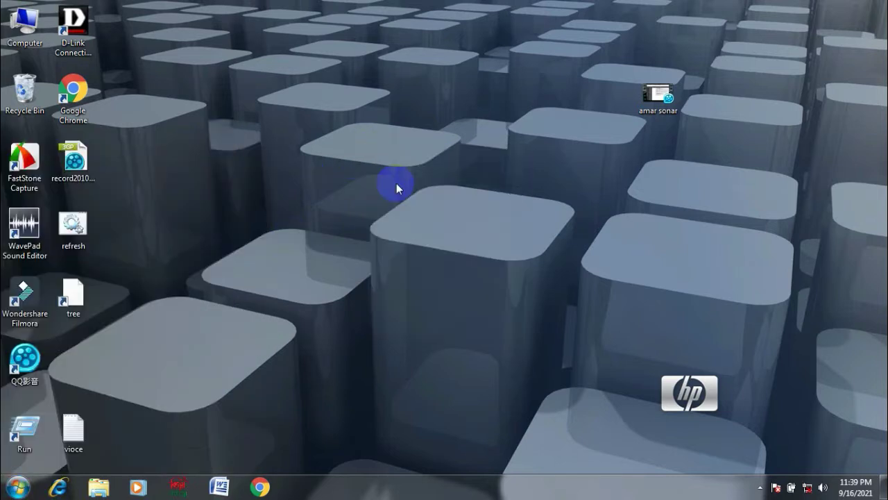
{"action": "right_click", "coordinate": [287, 175]}
{"action": "left_click", "coordinate": [327, 213]}
{"action": "right_click", "coordinate": [326, 212]}
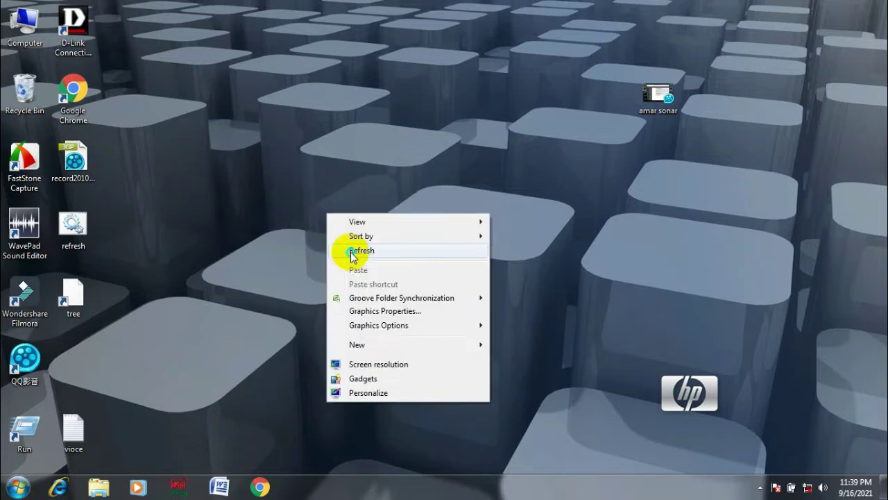
{"action": "left_click", "coordinate": [352, 254]}
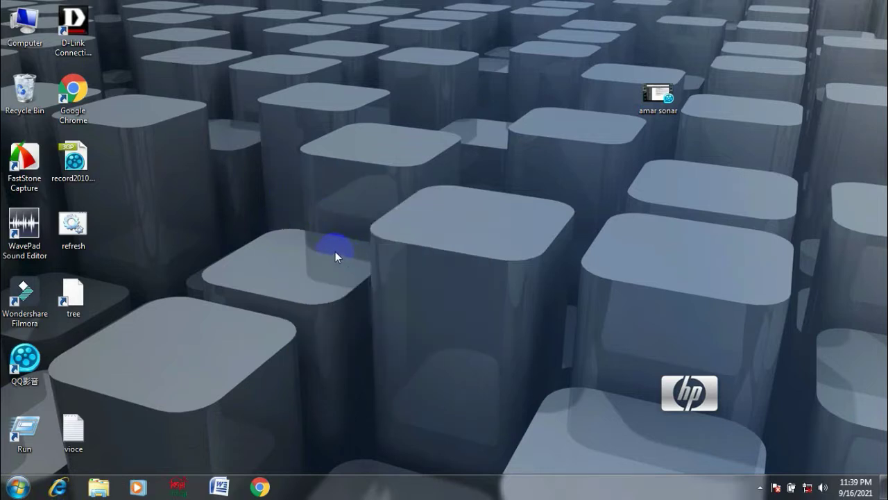
{"action": "right_click", "coordinate": [274, 203]}
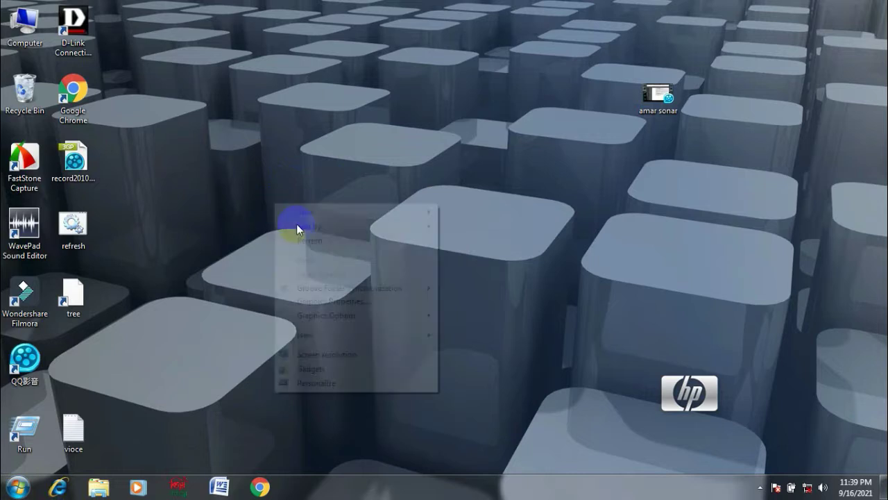
{"action": "left_click", "coordinate": [309, 237]}
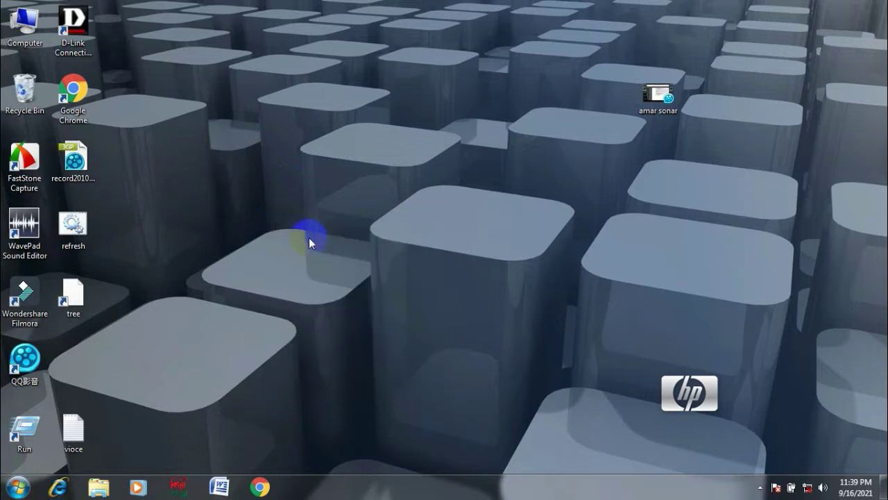
{"action": "right_click", "coordinate": [317, 79]}
{"action": "left_click", "coordinate": [355, 116]}
{"action": "right_click", "coordinate": [386, 159]}
{"action": "left_click", "coordinate": [388, 157]}
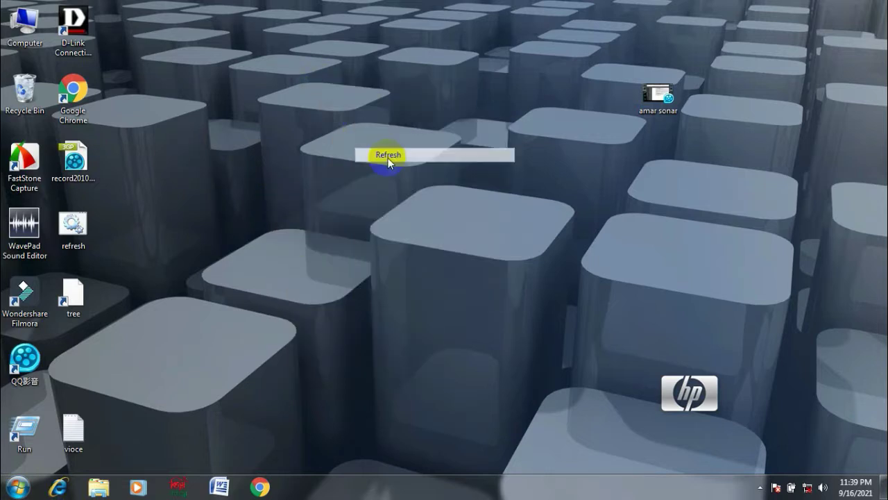
{"action": "right_click", "coordinate": [392, 160]}
{"action": "left_click", "coordinate": [408, 164]}
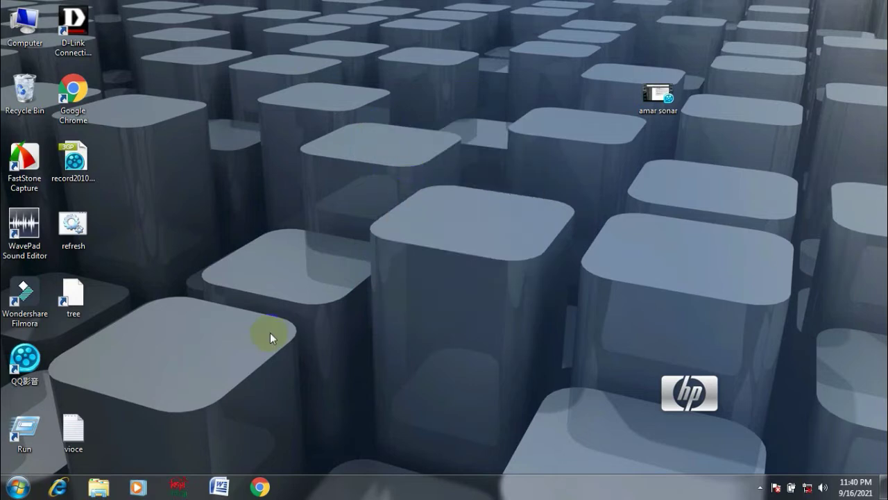
- Search the installed programs for "notepad" and open a blank Notepad document
{"action": "left_click", "coordinate": [18, 486]}
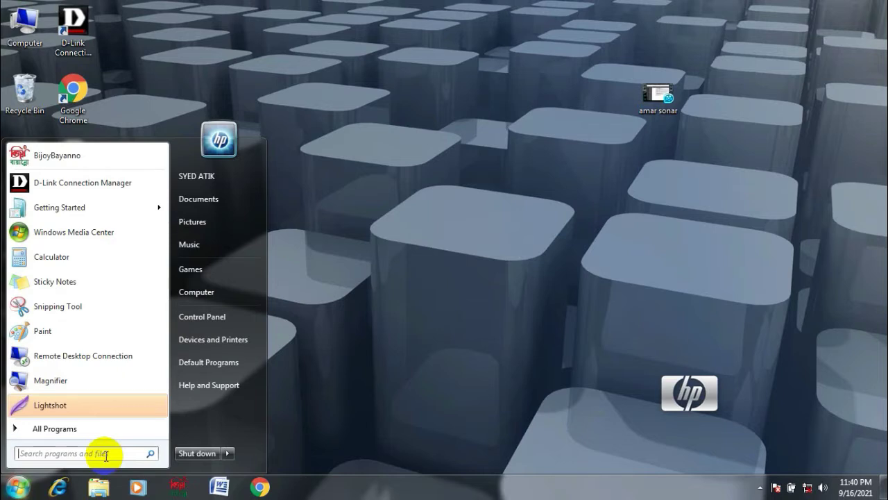
{"action": "type", "text": "no"}
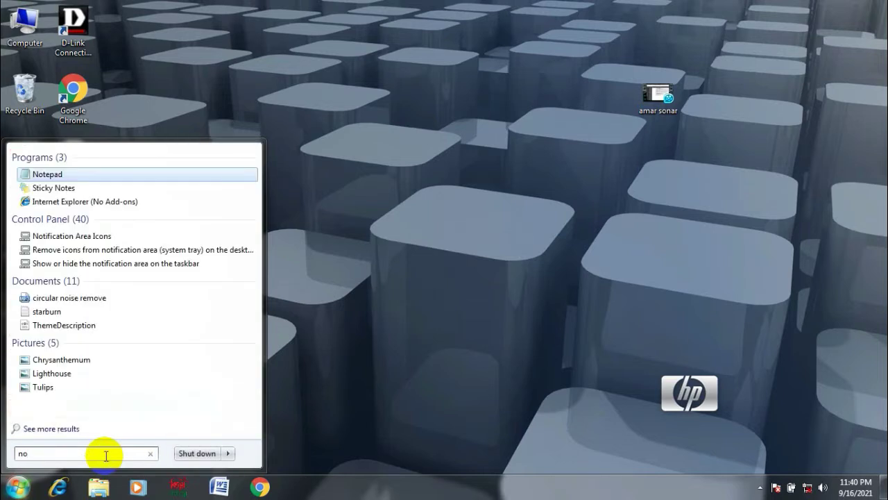
{"action": "type", "text": "te"}
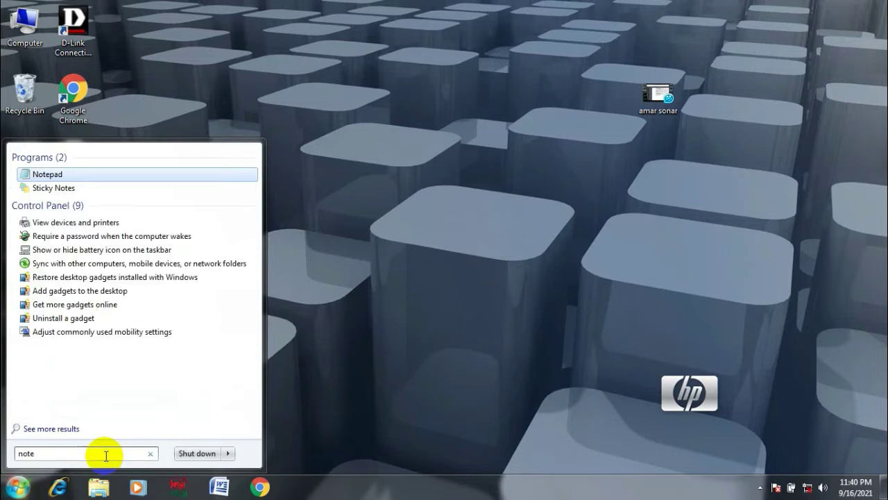
{"action": "type", "text": "pad"}
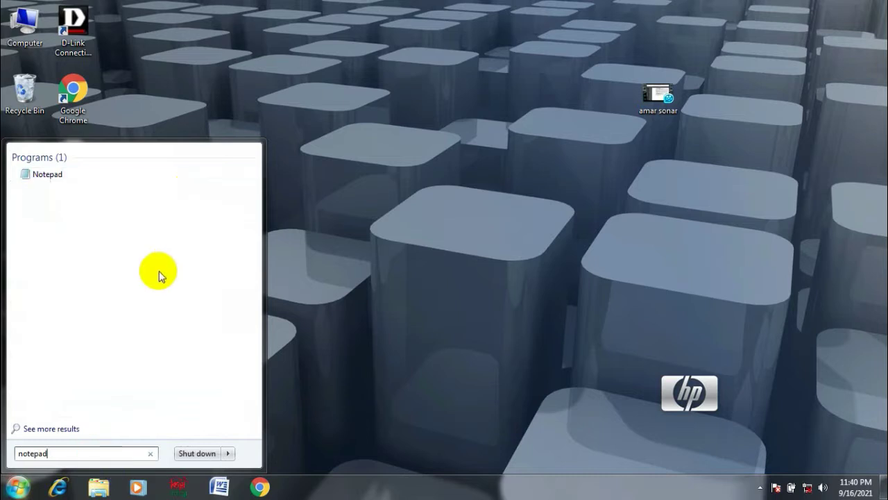
{"action": "left_click", "coordinate": [101, 181]}
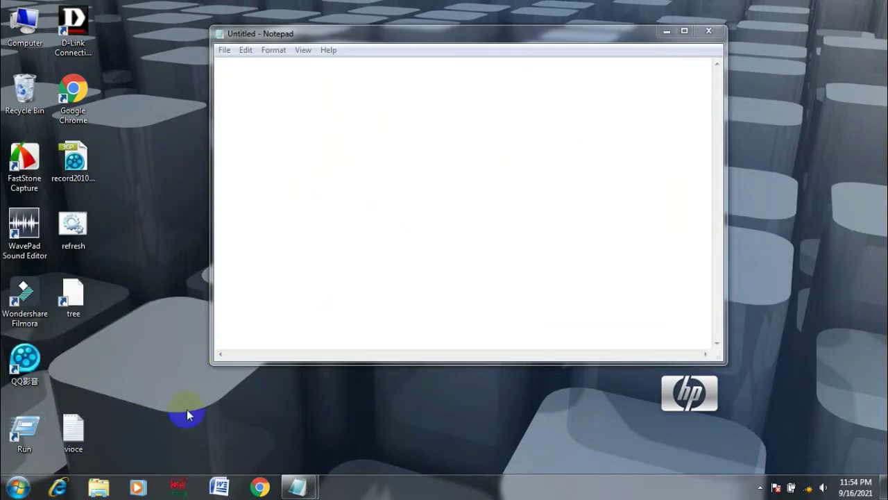
- Open the vioce text file from the desktop and copy its entire four-line speech script
{"action": "double_click", "coordinate": [73, 432]}
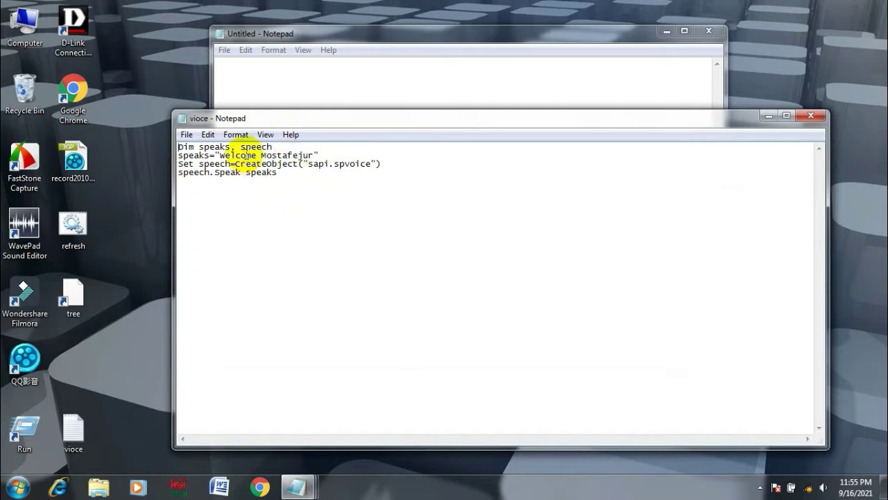
{"action": "left_click", "coordinate": [313, 154]}
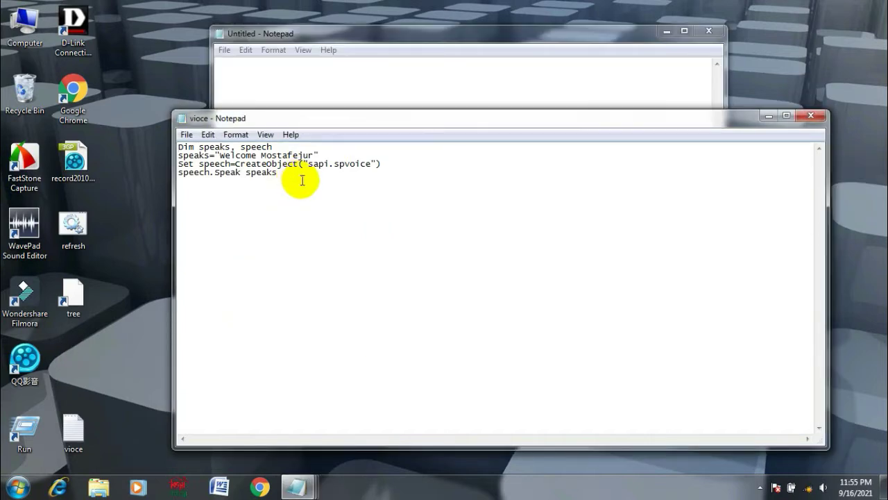
{"action": "left_click", "coordinate": [270, 177]}
{"action": "left_click_drag", "start_coordinate": [270, 177], "coordinate": [178, 144]}
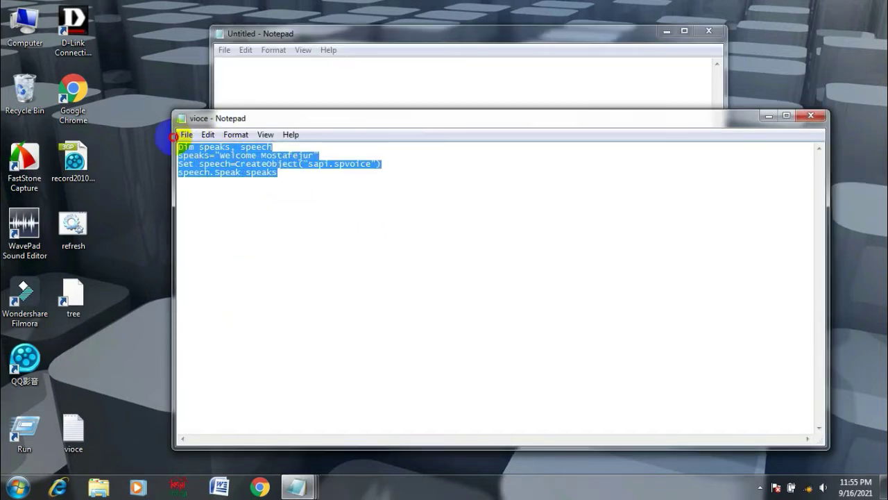
{"action": "right_click", "coordinate": [212, 155]}
{"action": "left_click", "coordinate": [230, 198]}
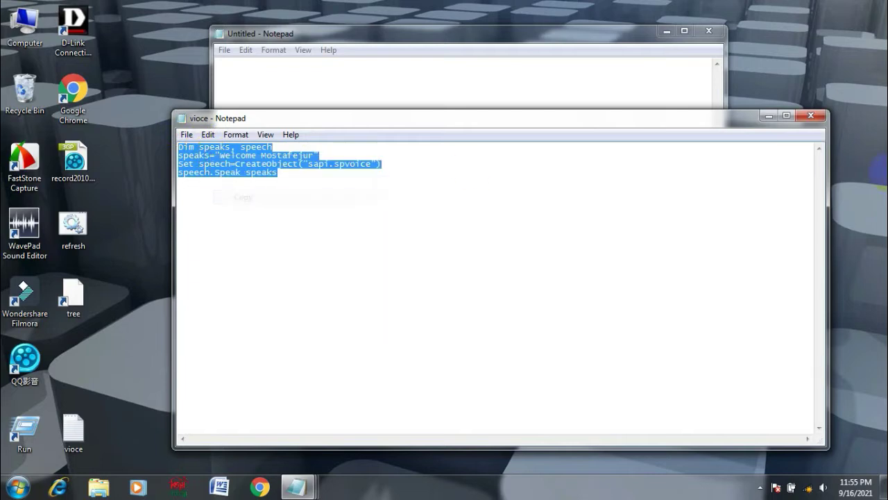
- Minimize the vioce file and paste the copied script into the blank Untitled document
{"action": "left_click", "coordinate": [766, 116]}
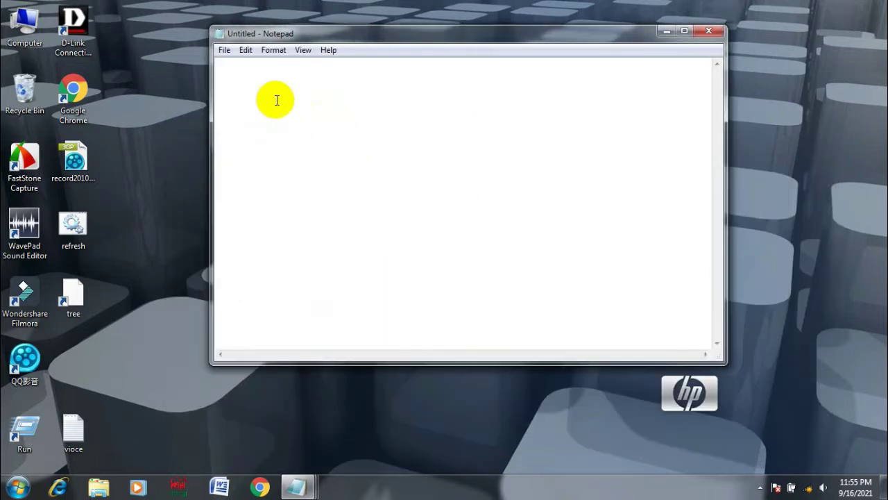
{"action": "right_click", "coordinate": [283, 103]}
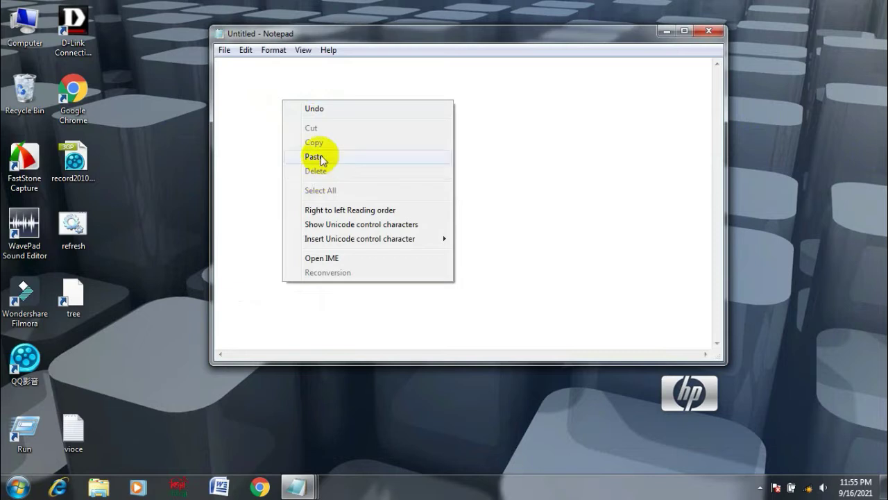
{"action": "left_click", "coordinate": [320, 155]}
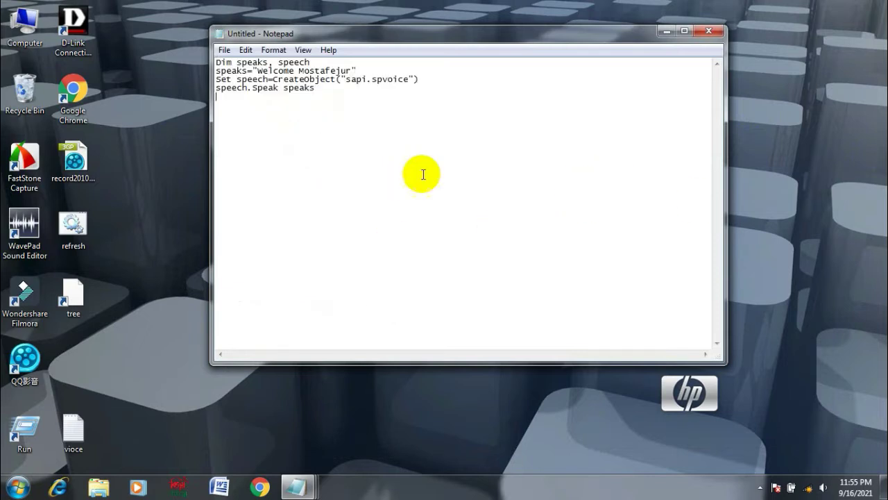
- Save the pasted script to the Desktop under the file name "welcome voice.vbs"
{"action": "left_click", "coordinate": [224, 50]}
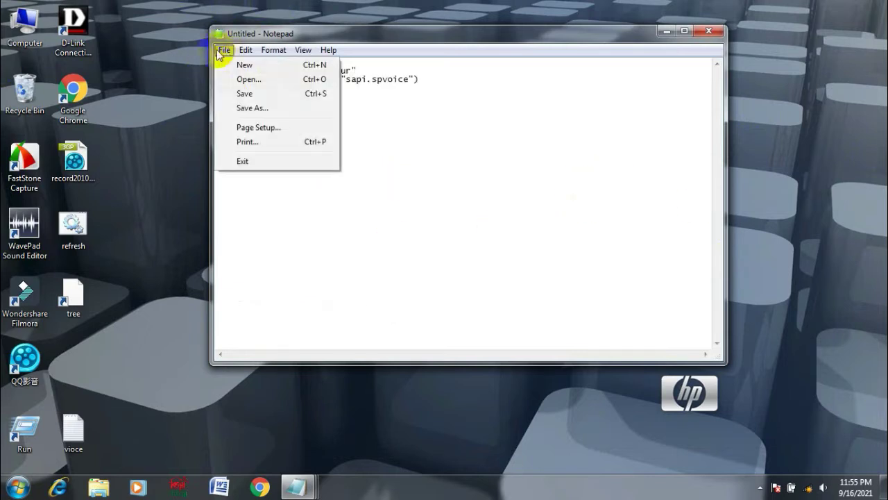
{"action": "left_click", "coordinate": [240, 109]}
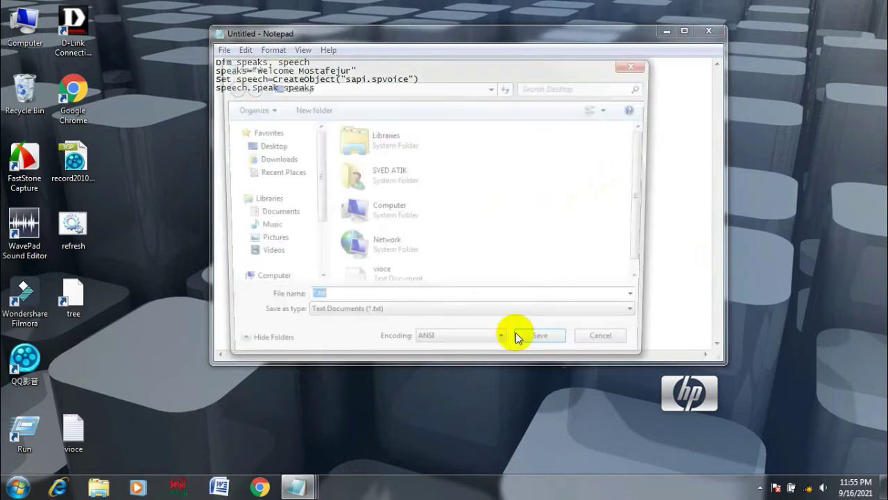
{"action": "left_click", "coordinate": [412, 301]}
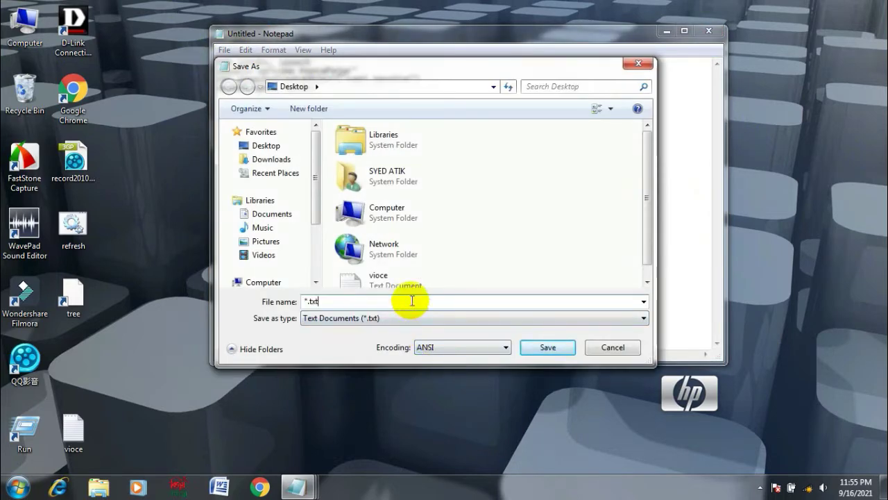
{"action": "key", "text": "BackSpace"}
{"action": "key", "text": "BackSpace"}
{"action": "key", "text": "BackSpace"}
{"action": "key", "text": "BackSpace"}
{"action": "key", "text": "BackSpace"}
{"action": "type", "text": "welcome voice"}
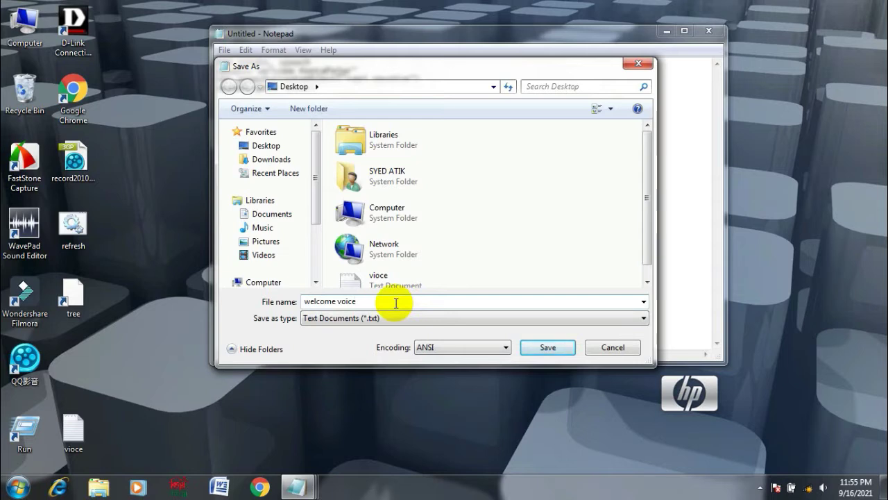
{"action": "type", "text": ".vbs"}
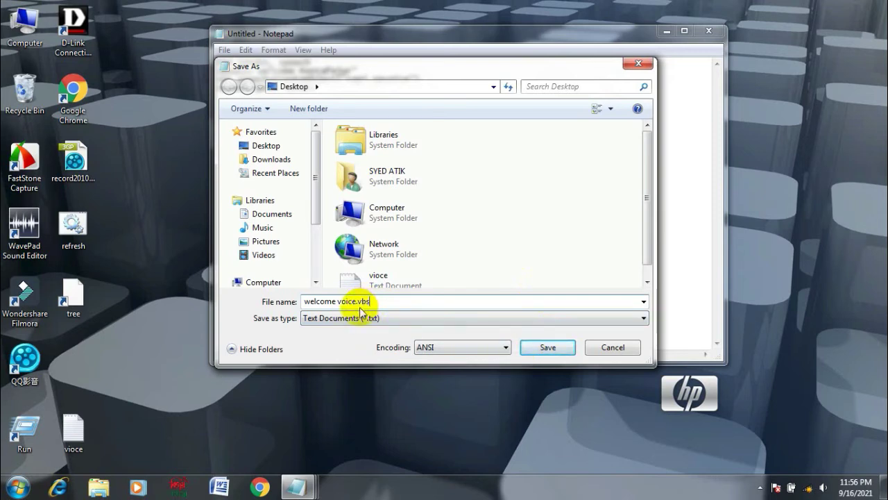
{"action": "left_click", "coordinate": [428, 314]}
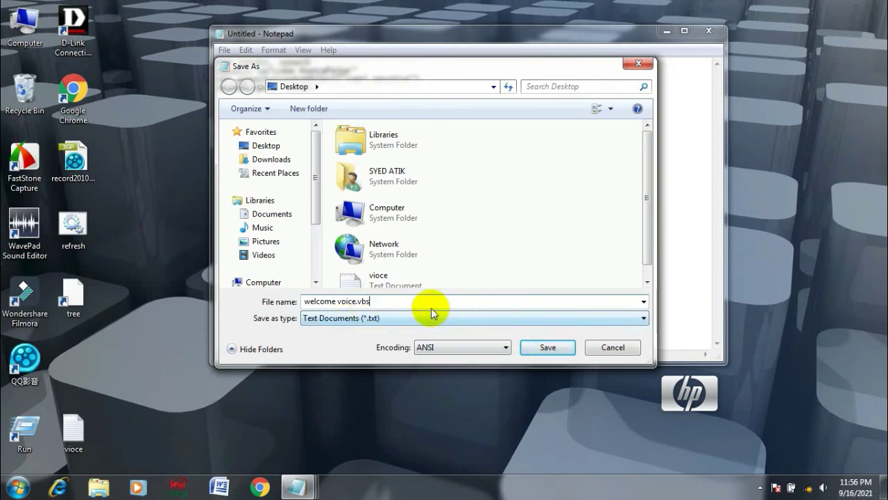
{"action": "left_click", "coordinate": [548, 349]}
- Minimize the saved script's window and refresh the desktop
{"action": "left_click", "coordinate": [667, 32]}
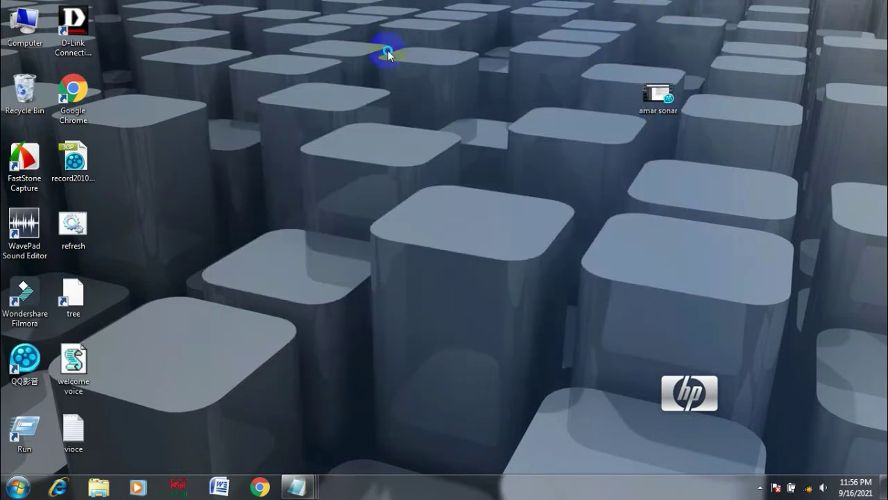
{"action": "right_click", "coordinate": [386, 50]}
{"action": "left_click", "coordinate": [426, 88]}
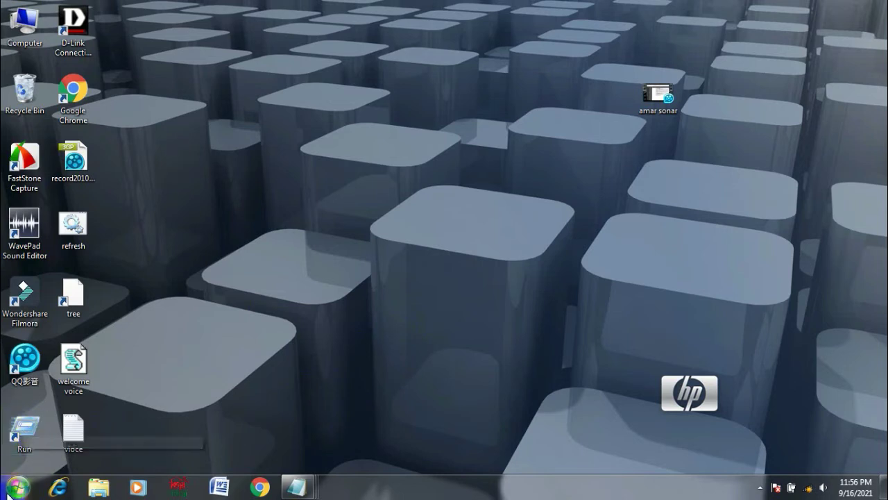
- Search the installed programs for "run" and open the Run dialog
{"action": "left_click", "coordinate": [16, 490]}
{"action": "left_click", "coordinate": [61, 453]}
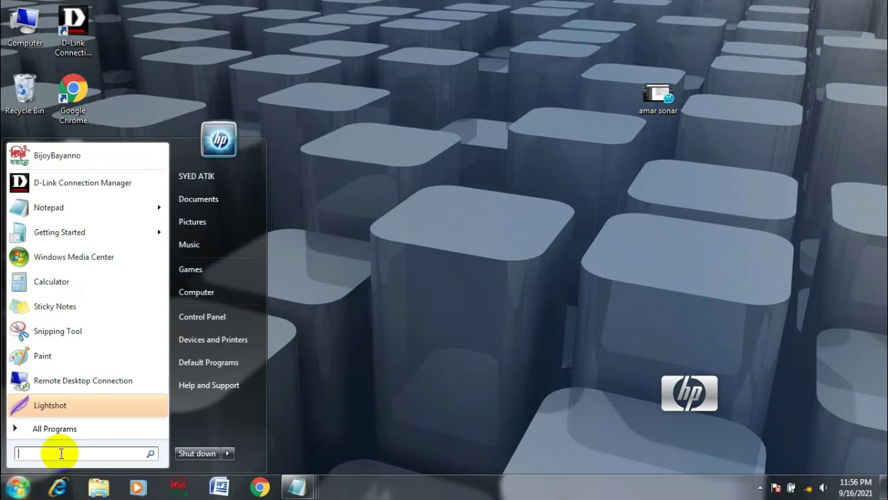
{"action": "type", "text": "run"}
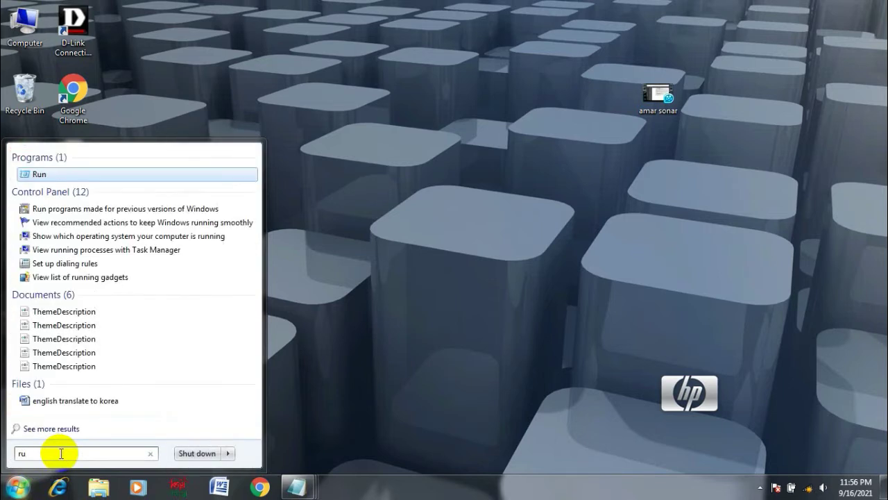
{"action": "left_click", "coordinate": [72, 175]}
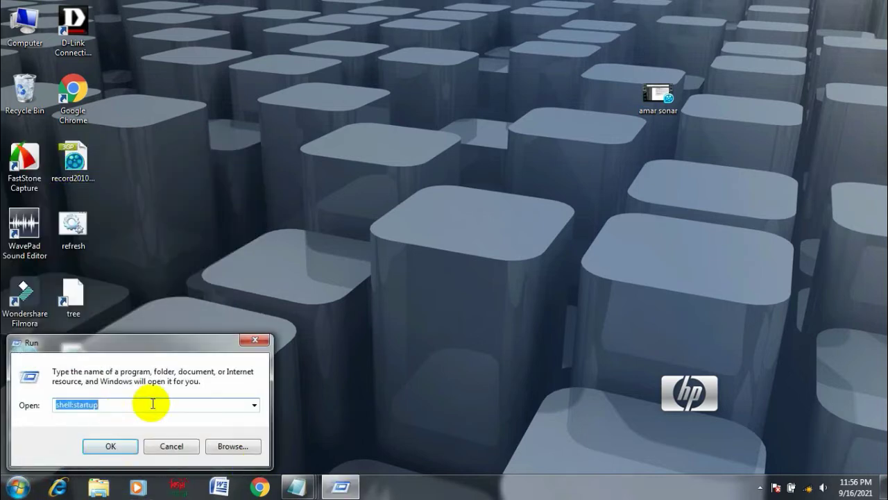
- Open the Windows Startup folder by running the command shell:startup
{"action": "key", "text": "BackSpace"}
{"action": "type", "text": "s"}
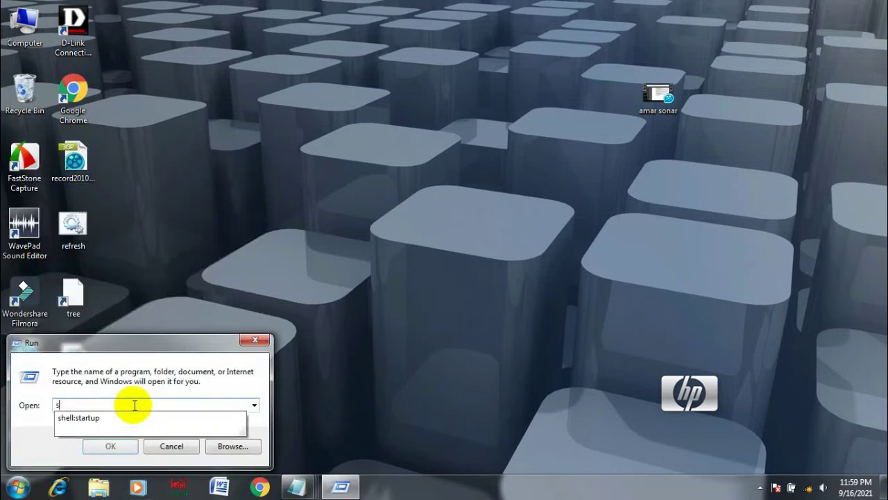
{"action": "type", "text": "hell"}
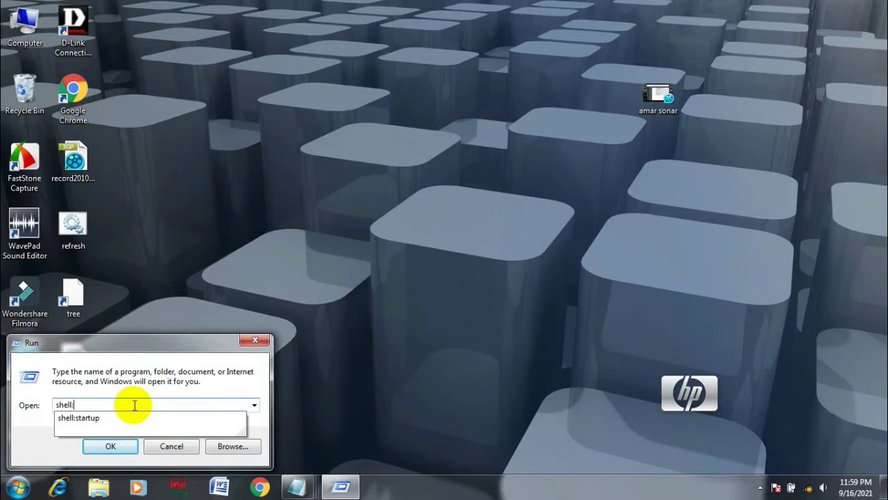
{"action": "type", "text": ":startup"}
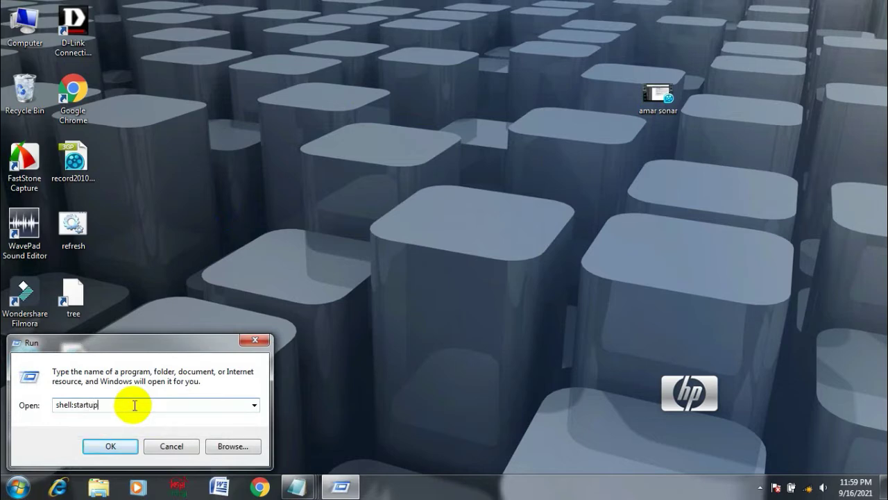
{"action": "left_click", "coordinate": [118, 450]}
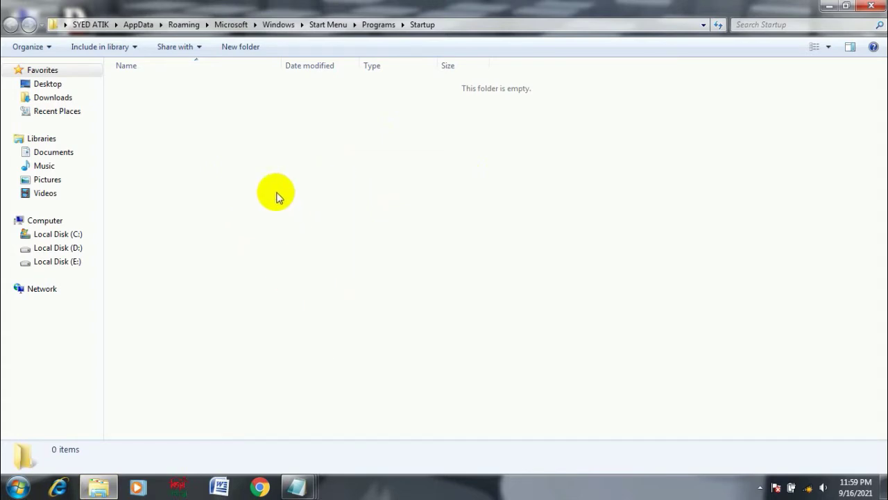
- Minimize the Startup folder and copy the "welcome voice" script file from the desktop
{"action": "left_click", "coordinate": [830, 6]}
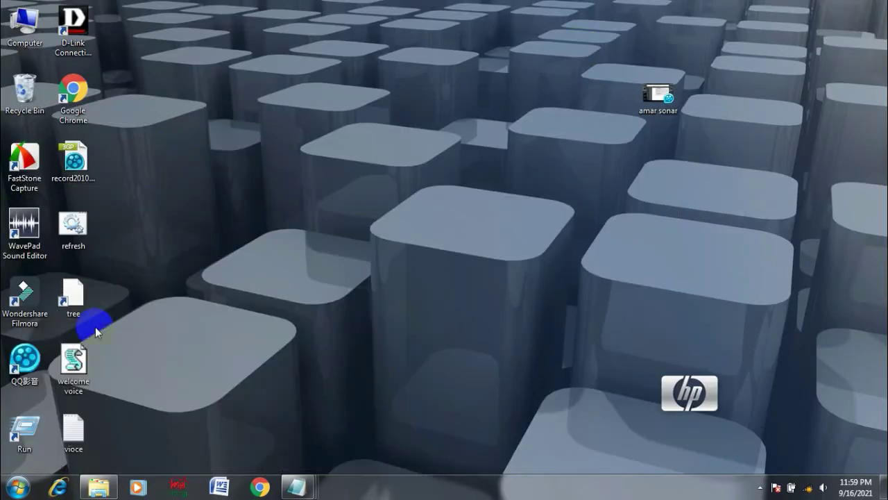
{"action": "right_click", "coordinate": [82, 379]}
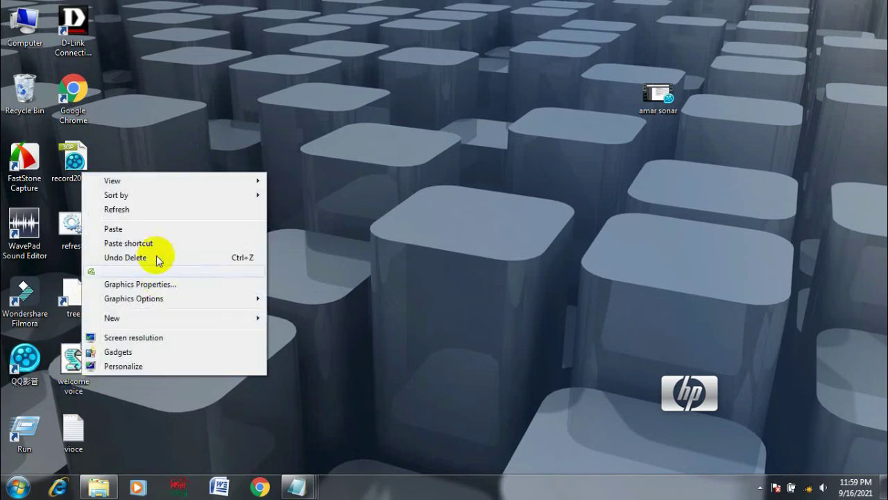
{"action": "right_click", "coordinate": [78, 368]}
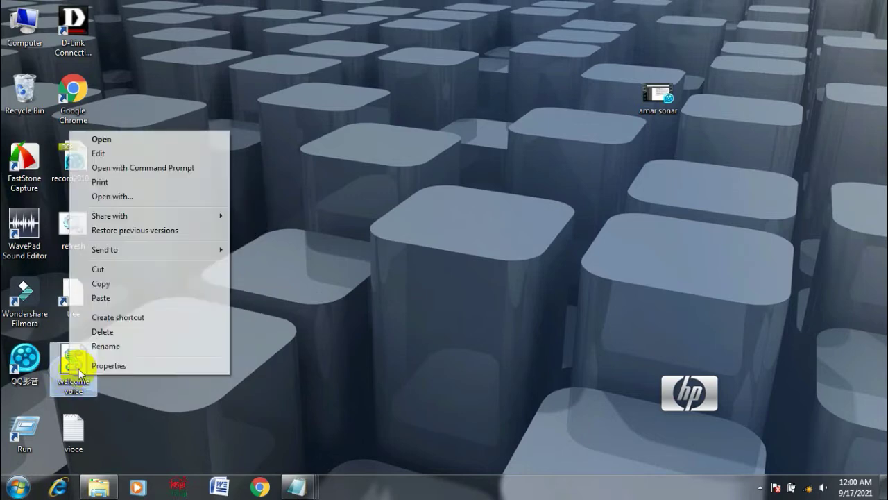
{"action": "left_click", "coordinate": [136, 286]}
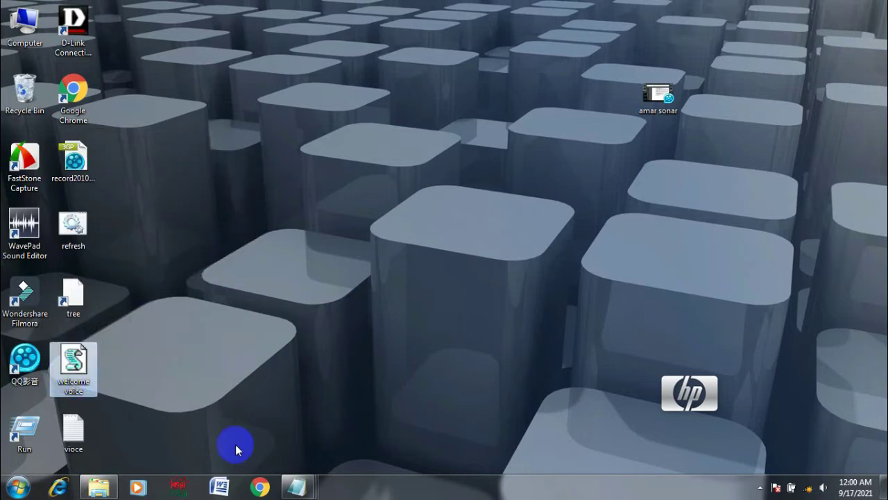
- Paste the copied script into the Startup folder, then refresh and close the folder
{"action": "left_click", "coordinate": [116, 488]}
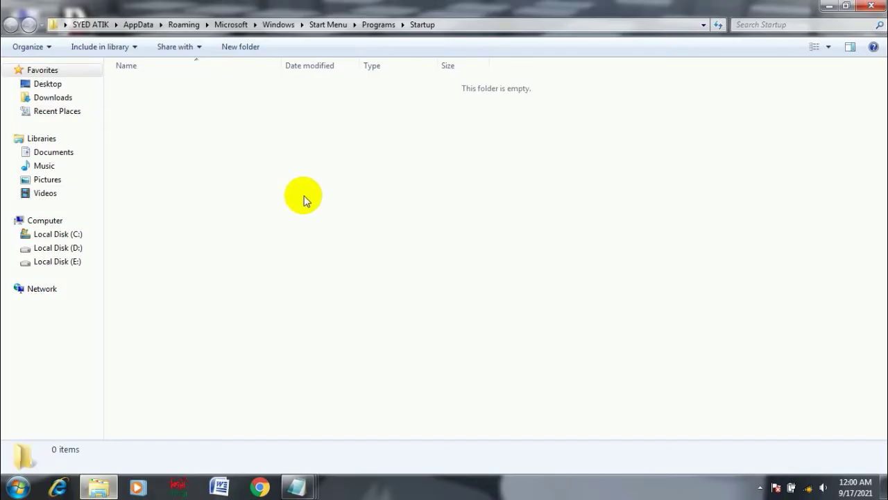
{"action": "right_click", "coordinate": [264, 159]}
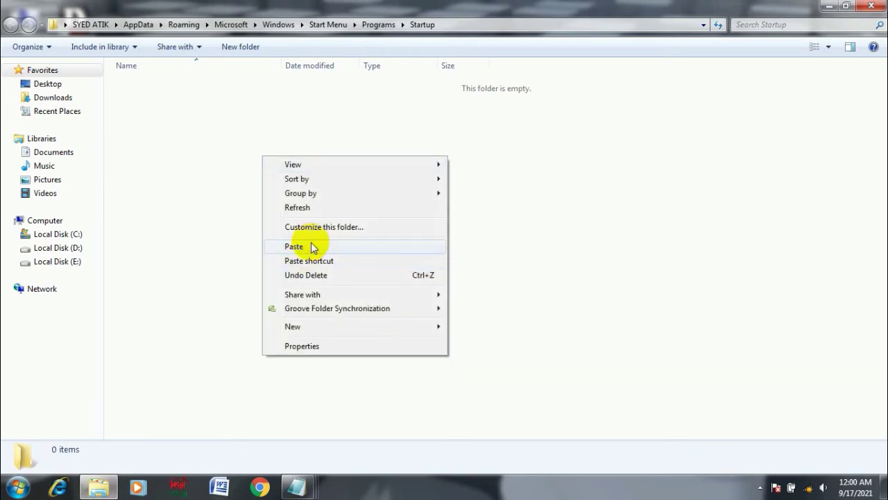
{"action": "left_click", "coordinate": [312, 248]}
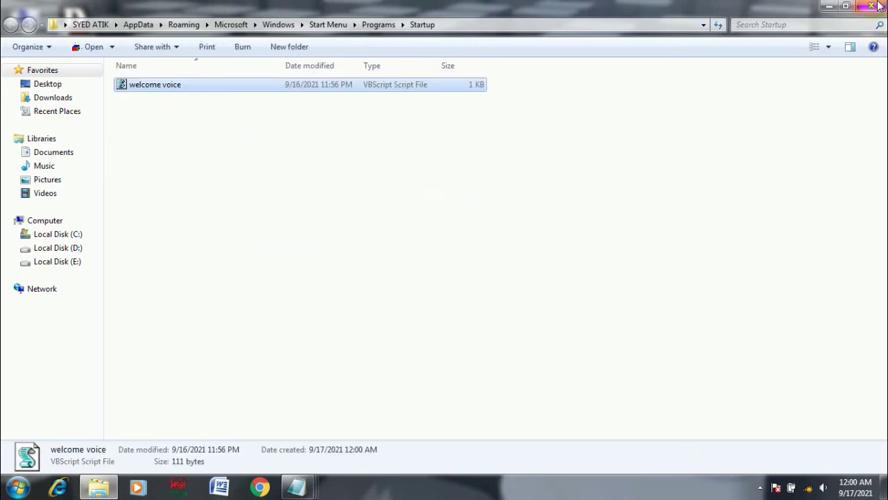
{"action": "right_click", "coordinate": [684, 113]}
{"action": "left_click", "coordinate": [715, 162]}
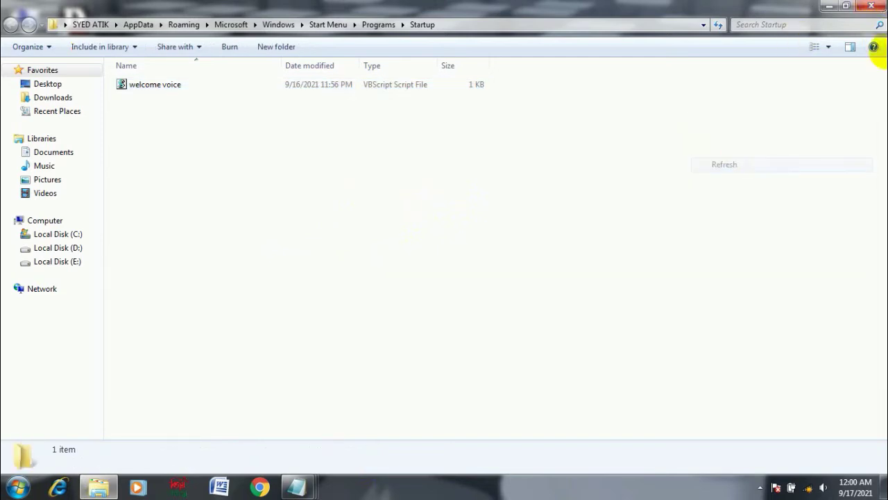
{"action": "left_click", "coordinate": [874, 7]}
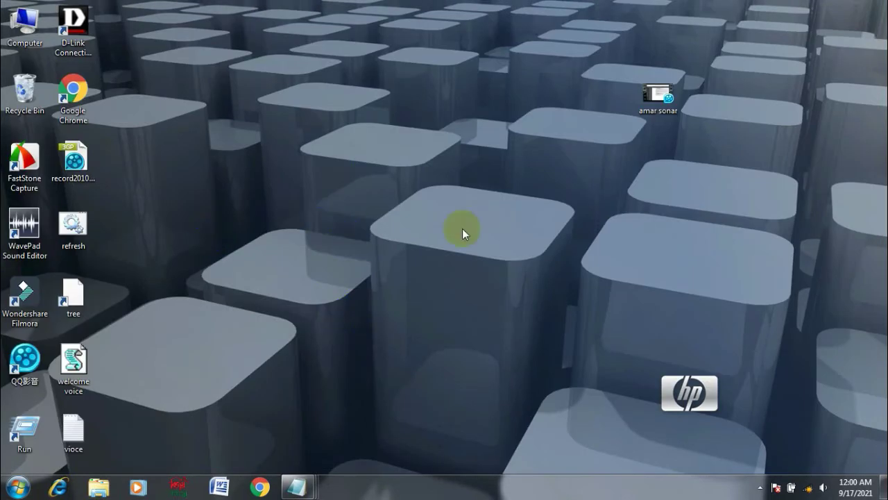
- Open the Control Panel and maximize its window
{"action": "left_click", "coordinate": [20, 488]}
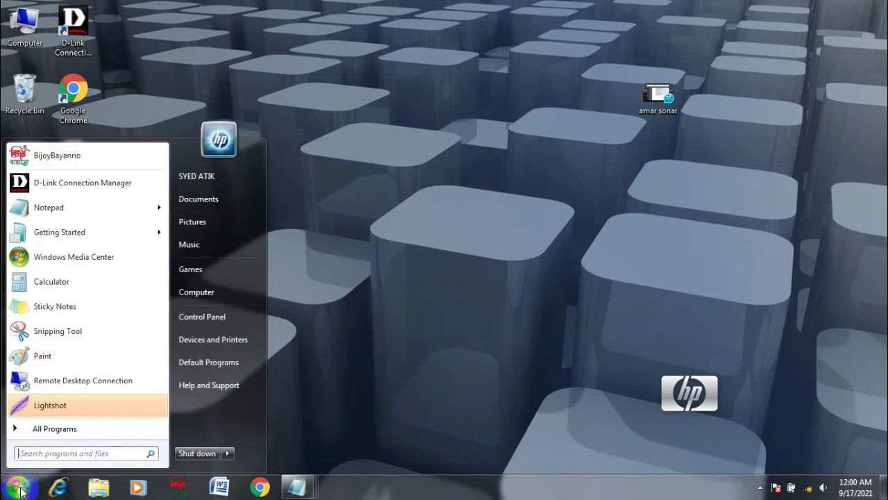
{"action": "left_click", "coordinate": [223, 321]}
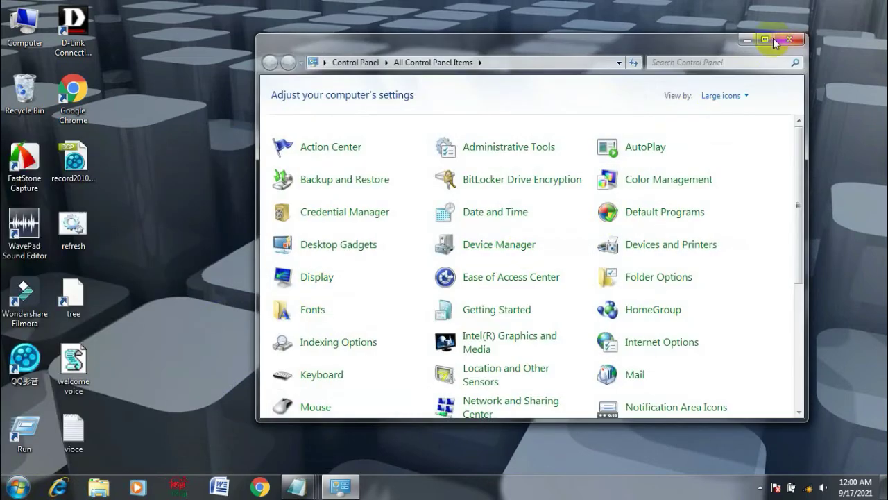
{"action": "left_click", "coordinate": [764, 40]}
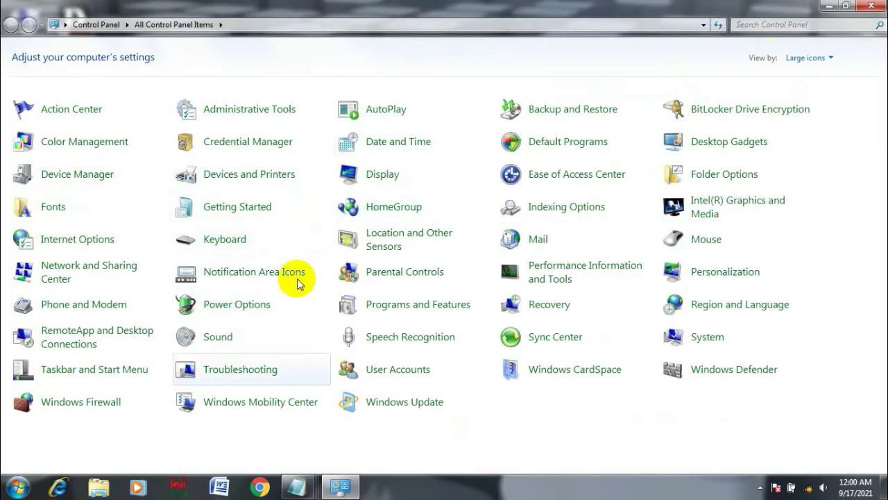
- Switch the Control Panel view to Category and back to Large icons
{"action": "left_click", "coordinate": [831, 60]}
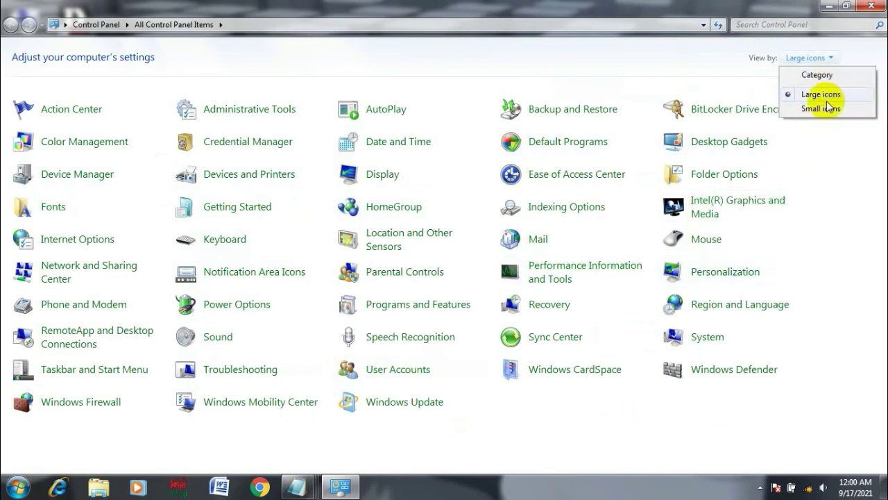
{"action": "left_click", "coordinate": [816, 75]}
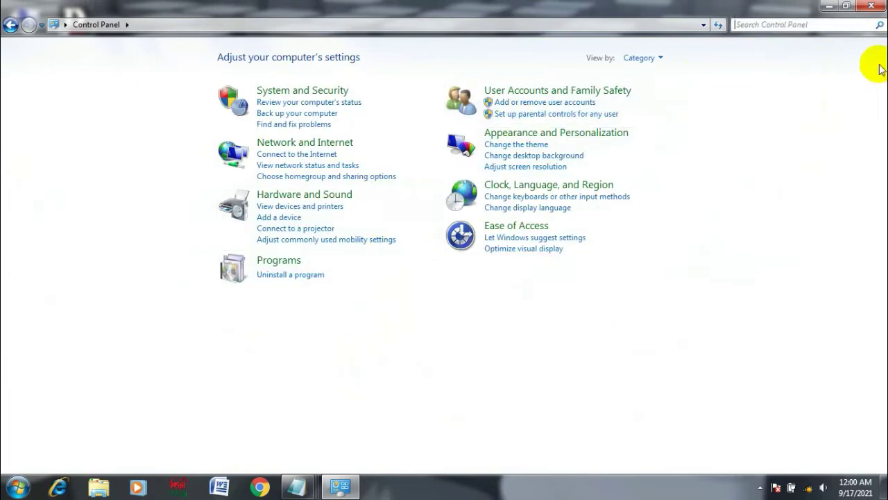
{"action": "left_click", "coordinate": [661, 62]}
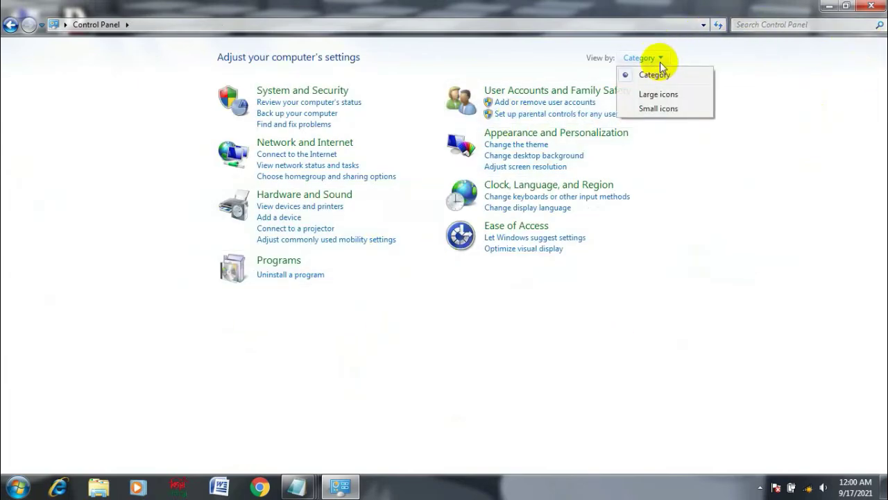
{"action": "left_click", "coordinate": [669, 101]}
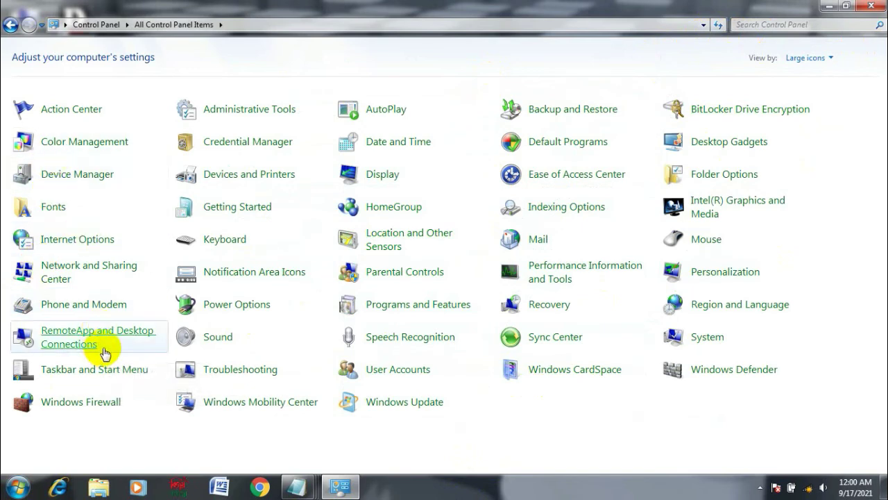
- In the Sound settings, set the sound scheme to No Sounds and disable the Windows Startup sound
{"action": "left_click", "coordinate": [223, 344]}
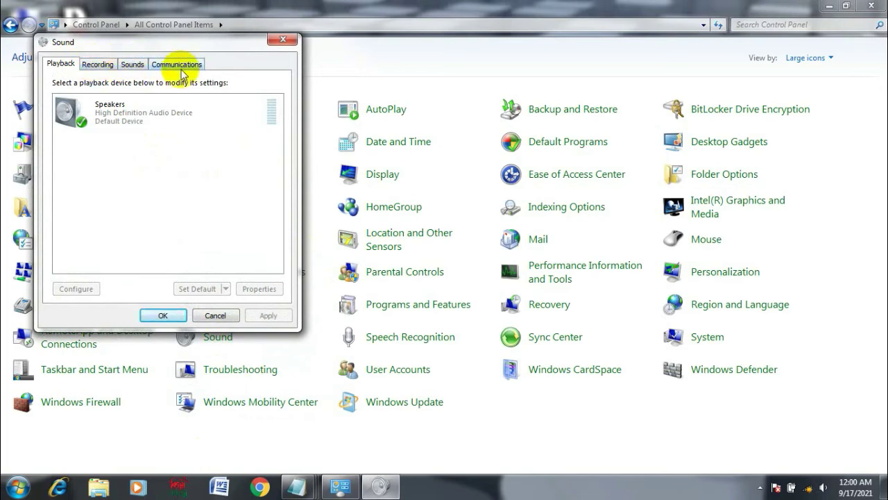
{"action": "left_click", "coordinate": [133, 64]}
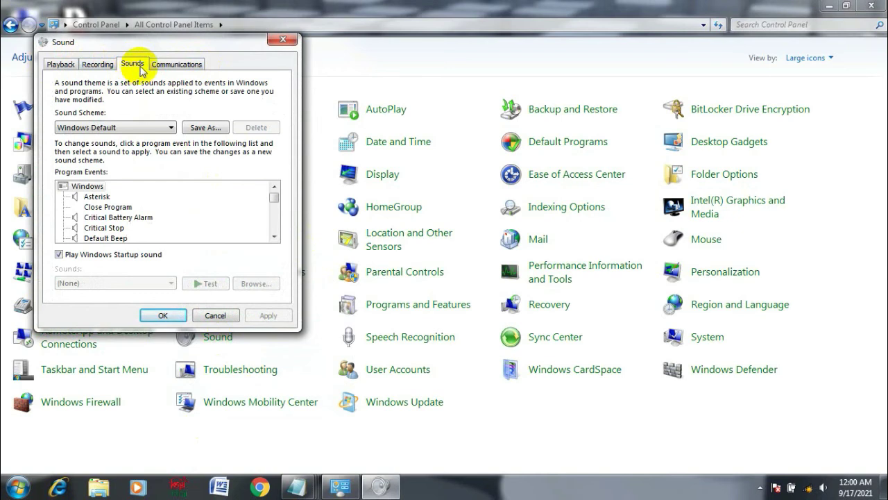
{"action": "left_click", "coordinate": [171, 127]}
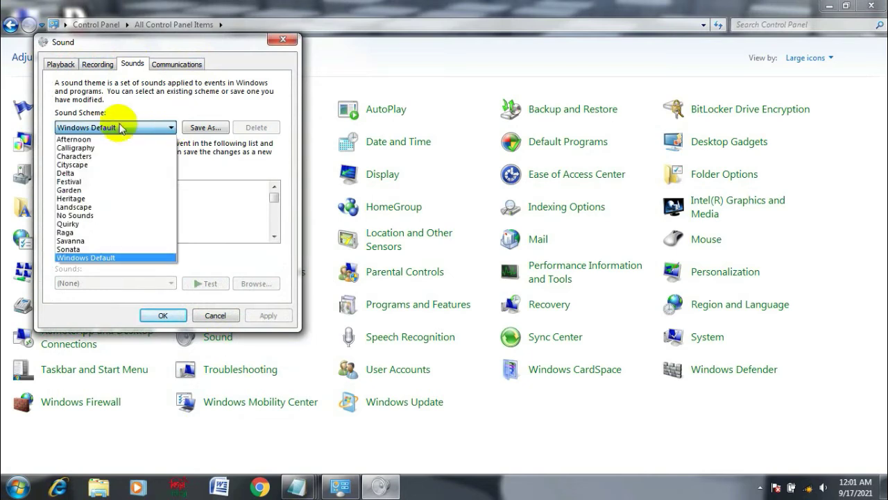
{"action": "left_click", "coordinate": [95, 219]}
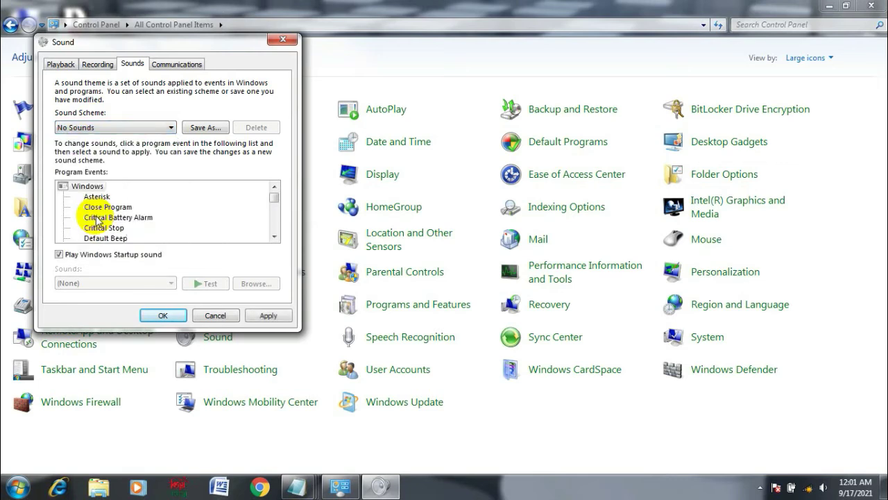
{"action": "left_click", "coordinate": [66, 261]}
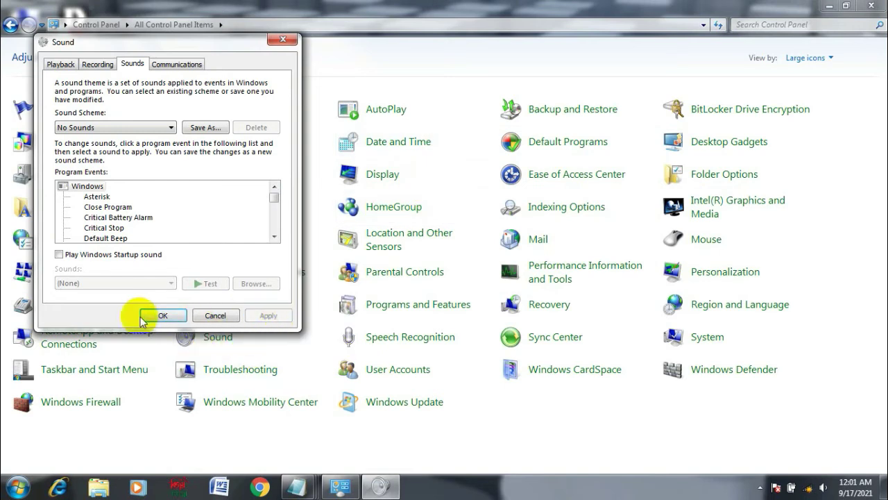
{"action": "left_click", "coordinate": [164, 316]}
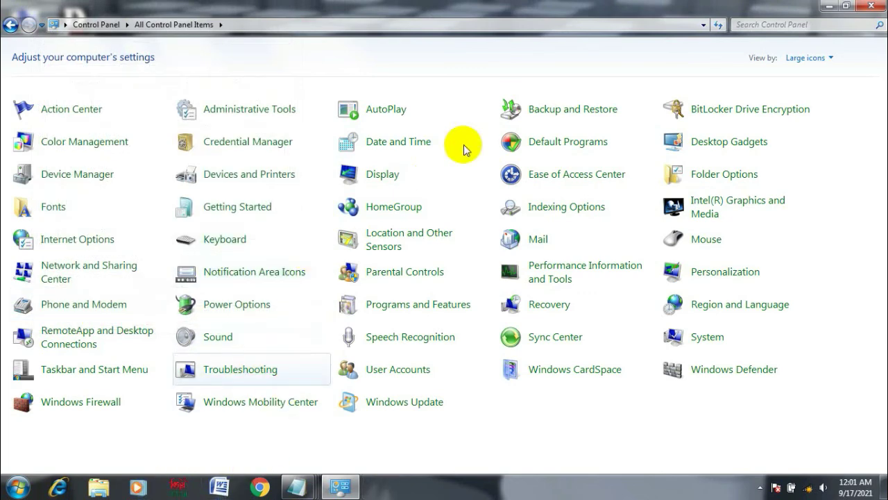
- Minimize the Control Panel and refresh the desktop twice
{"action": "left_click", "coordinate": [836, 5]}
{"action": "right_click", "coordinate": [405, 87]}
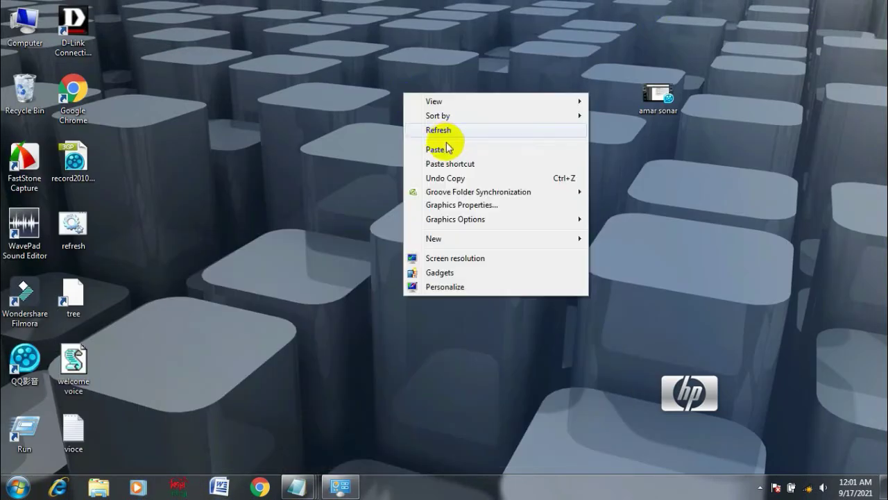
{"action": "left_click", "coordinate": [444, 134]}
{"action": "right_click", "coordinate": [444, 134]}
{"action": "left_click", "coordinate": [481, 179]}
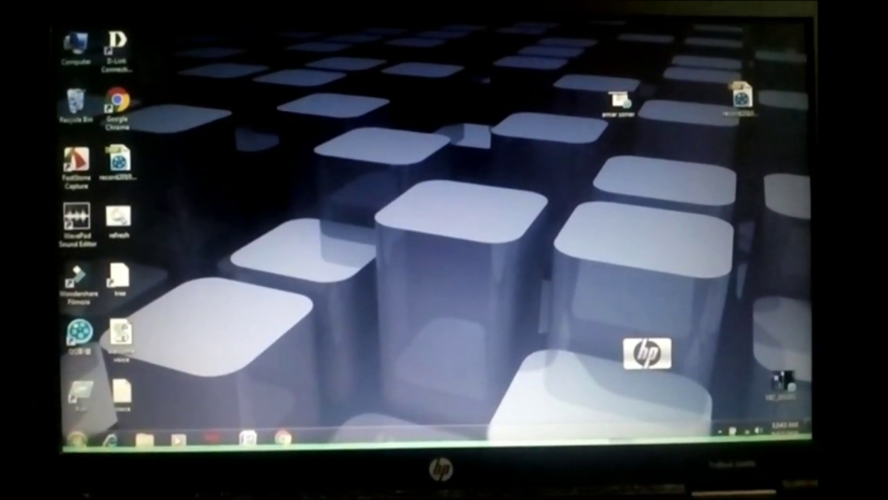
- Restart the computer to test the welcome voice at startup
{"action": "key", "text": "super"}
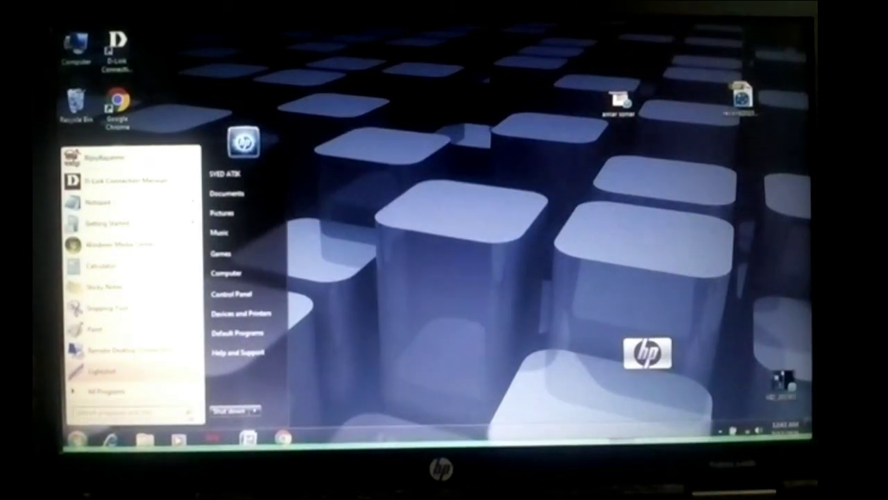
{"action": "left_click", "coordinate": [255, 412]}
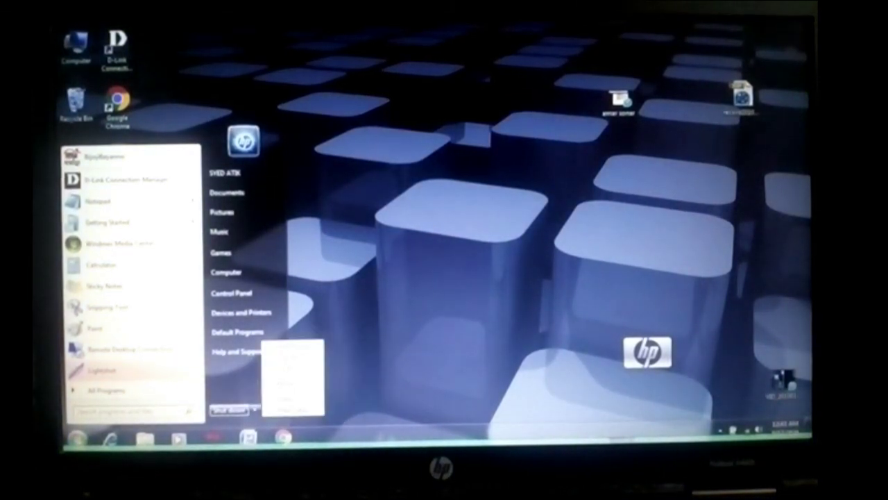
{"action": "left_click", "coordinate": [280, 381]}
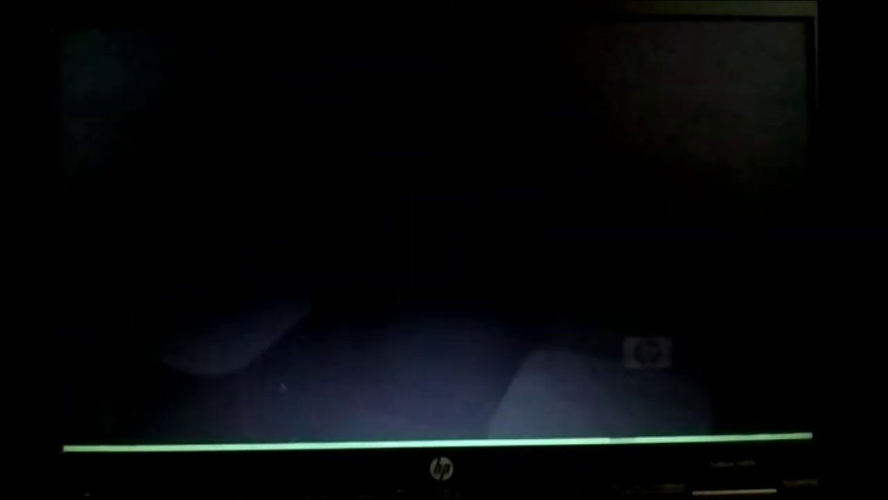